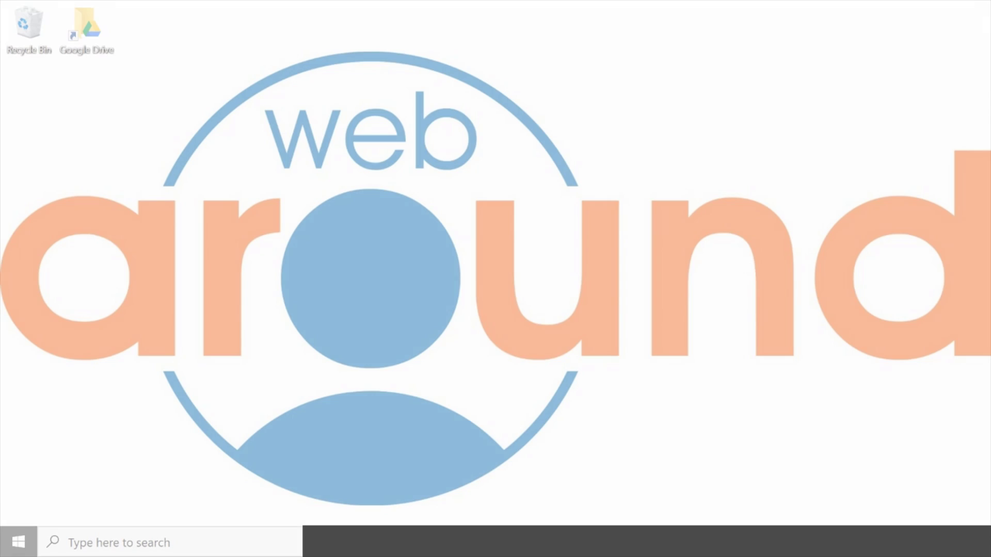
Download the OBS Studio 26.1.1 Windows installer from the OBS website and save it to the Desktop.
click(346, 502)
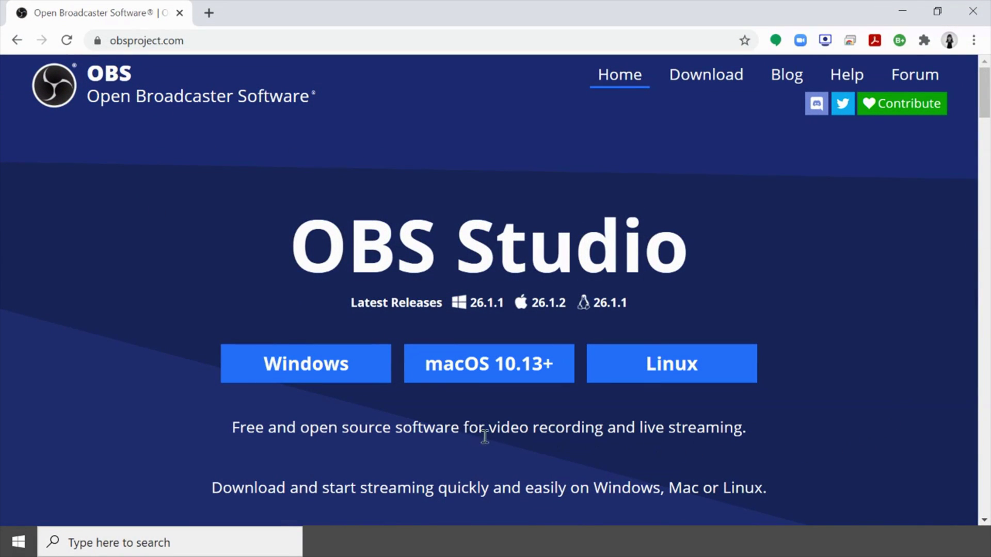
click(295, 367)
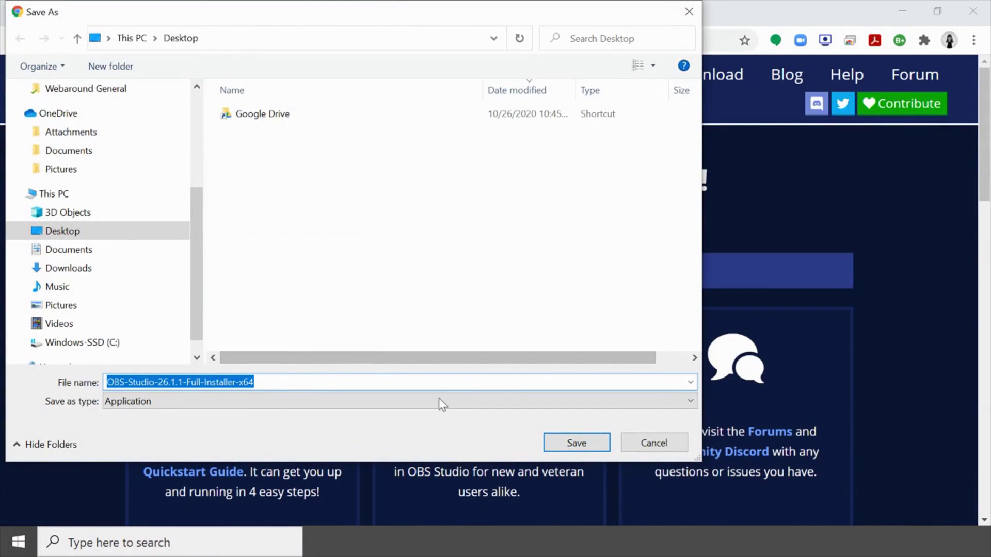
click(570, 442)
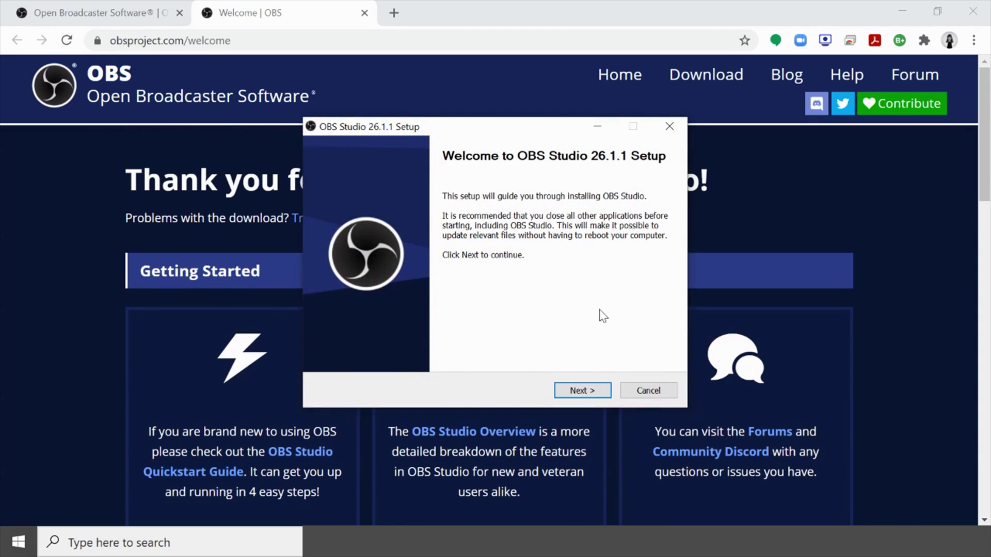
Run the OBS Studio 26.1.1 setup, accepting the license, installing, and finishing with Launch OBS Studio checked.
click(589, 395)
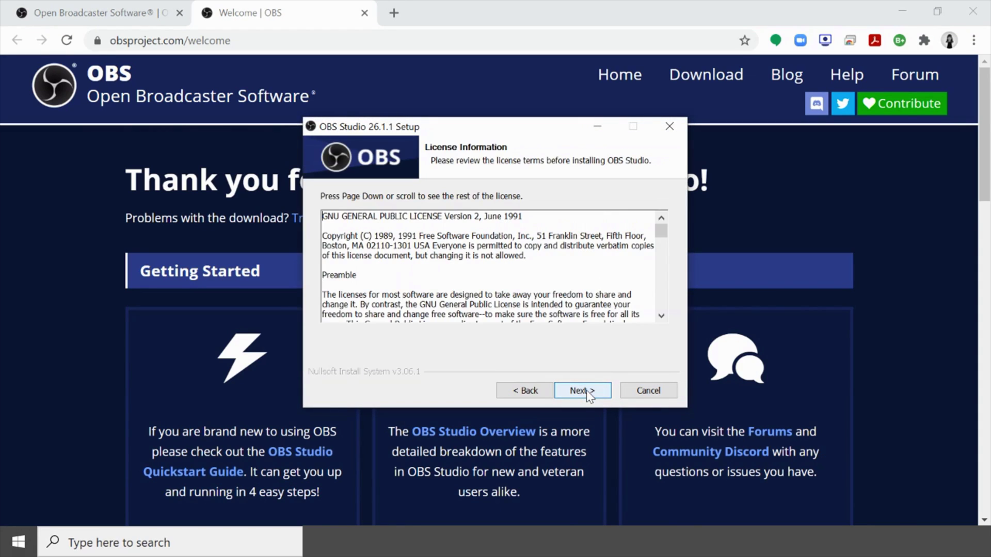
click(584, 391)
click(583, 391)
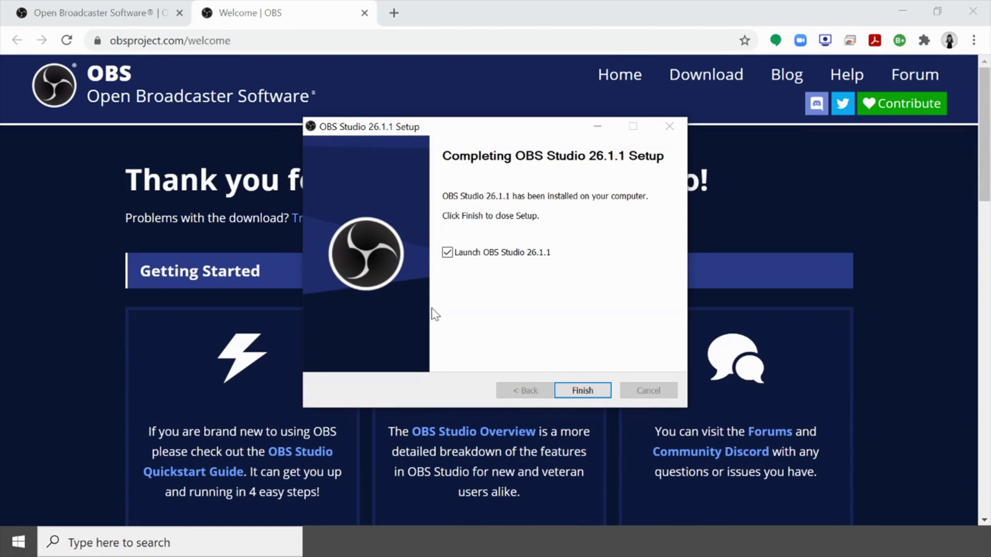
click(582, 391)
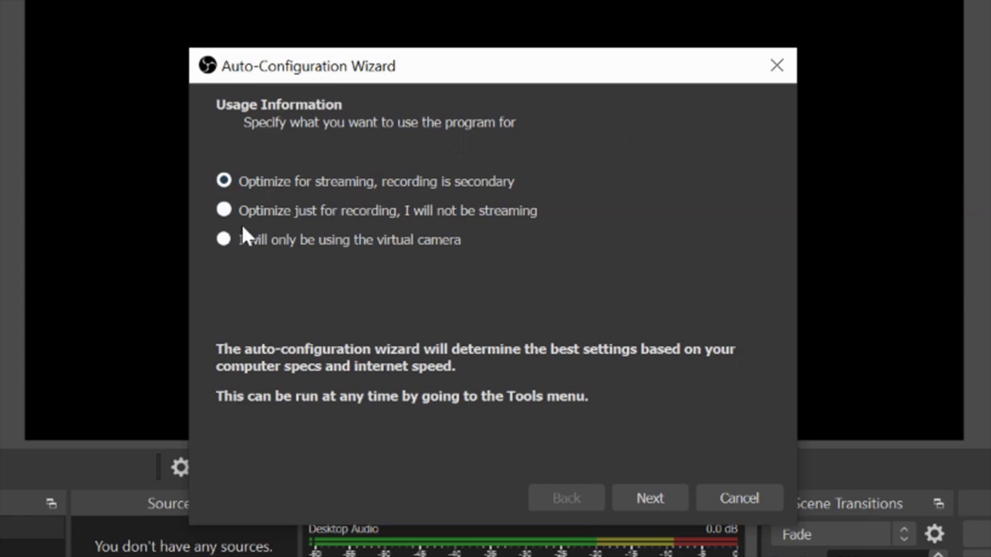
In the Auto-Configuration Wizard, choose virtual-camera-only use and apply the recommended 1920x1080, 30 FPS settings.
click(227, 236)
click(640, 499)
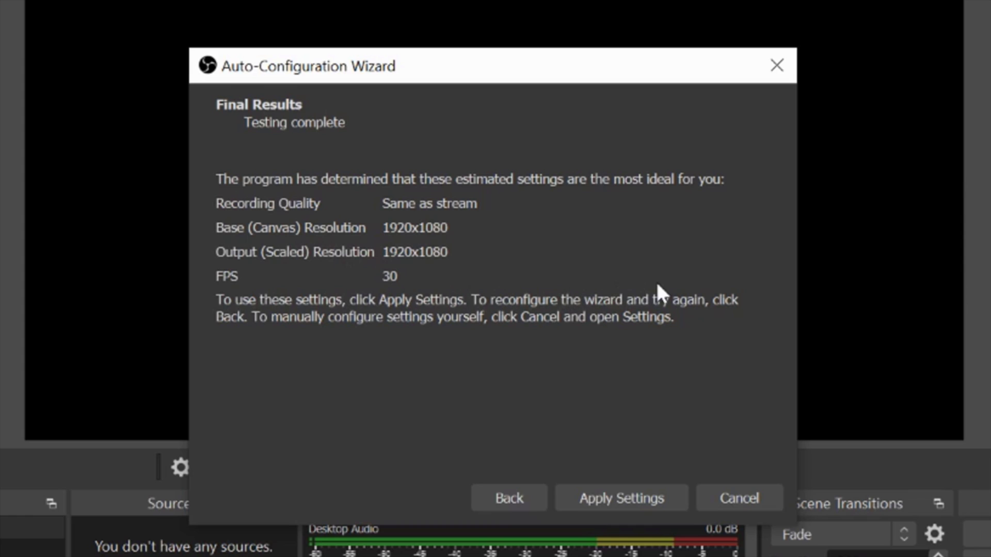
click(652, 496)
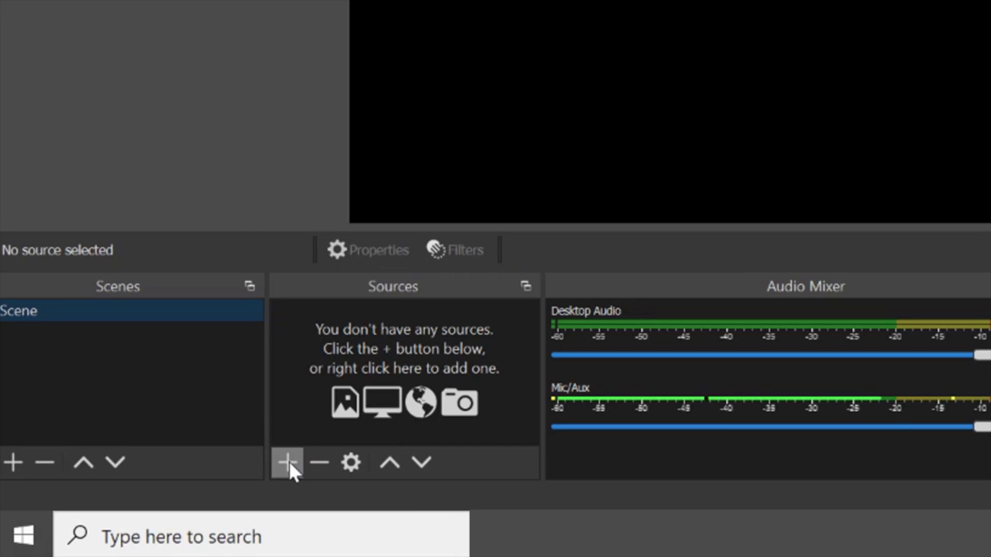
Add a Video Capture Device source named 'Integrated laptop camera' using the Integrated Camera device.
click(288, 459)
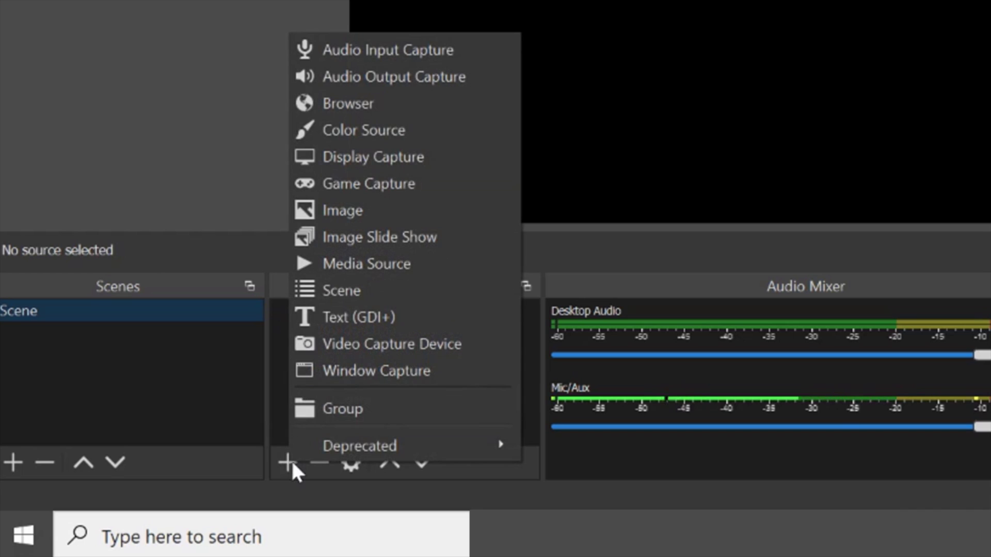
click(480, 343)
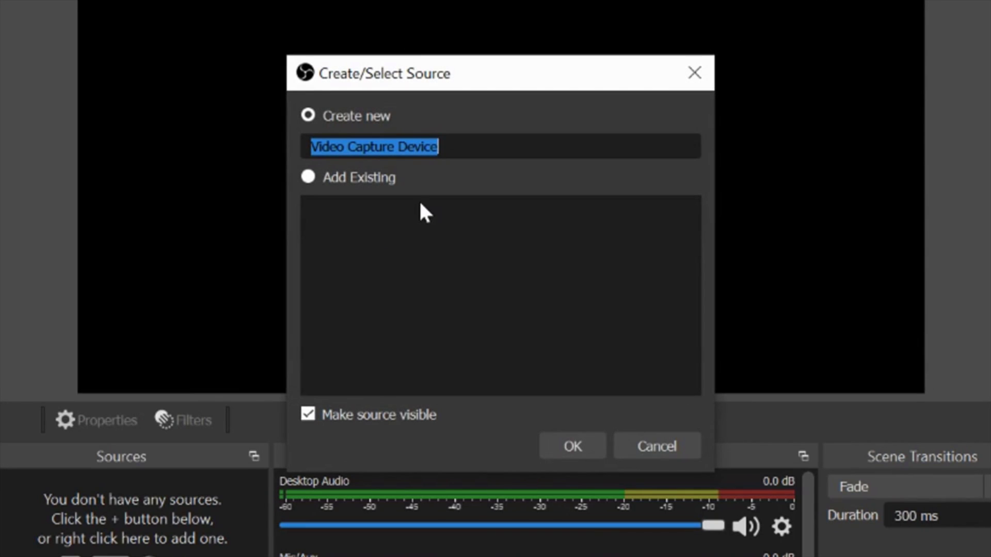
text(Integra)
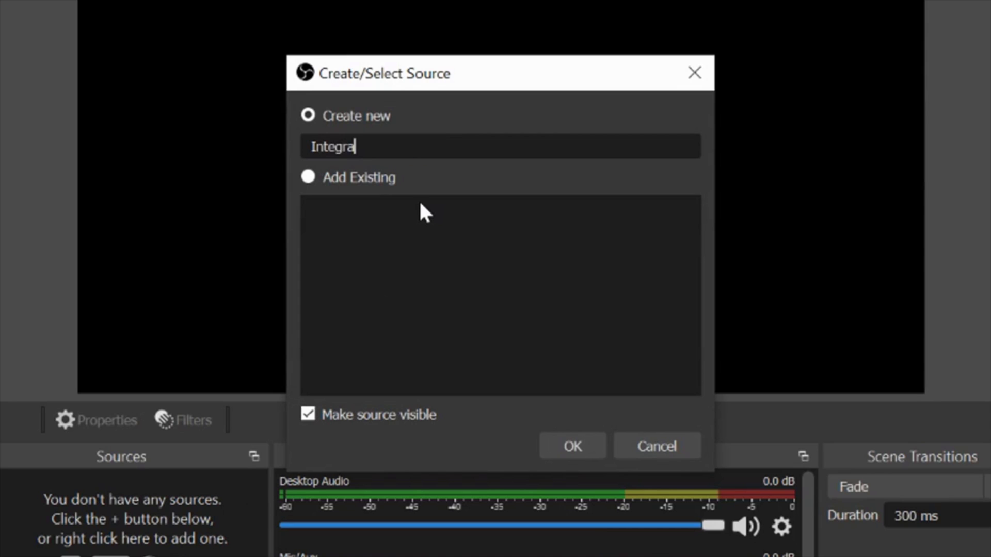
text(ted laptop camer)
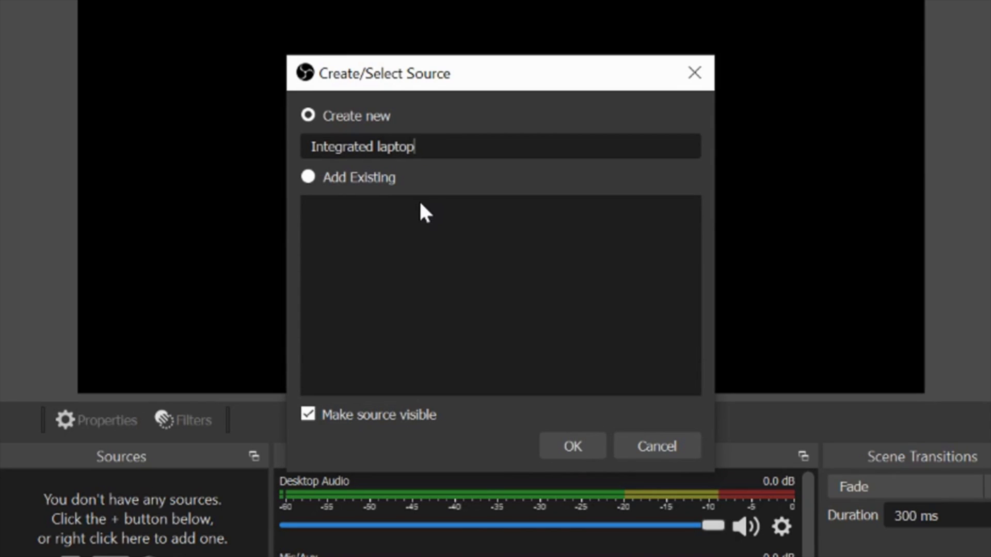
text(a)
click(575, 438)
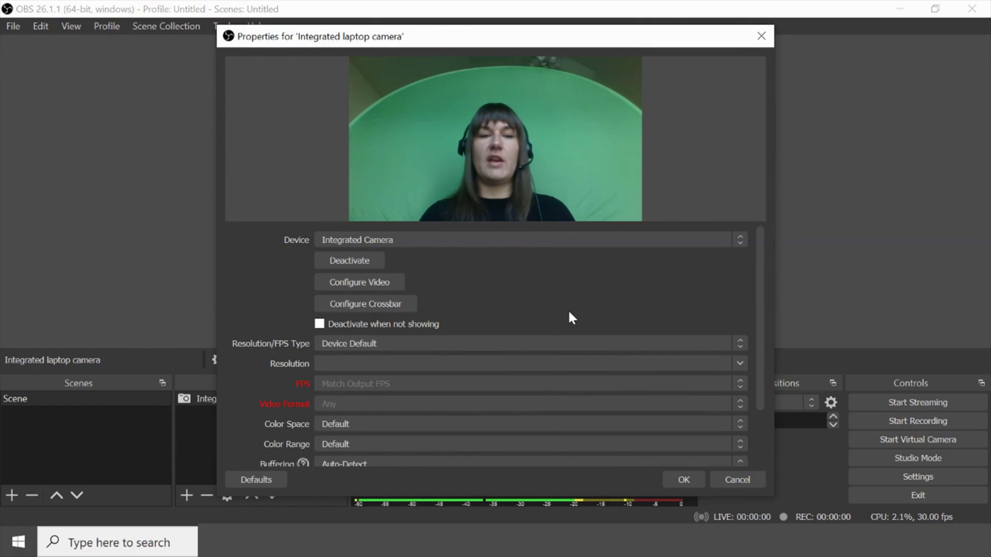
scroll(573, 309, down, 3)
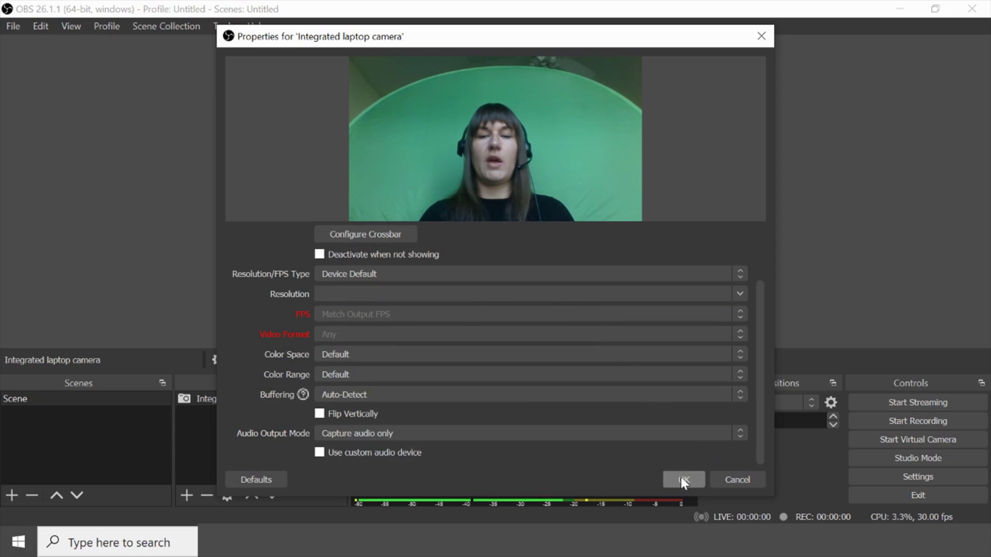
click(683, 480)
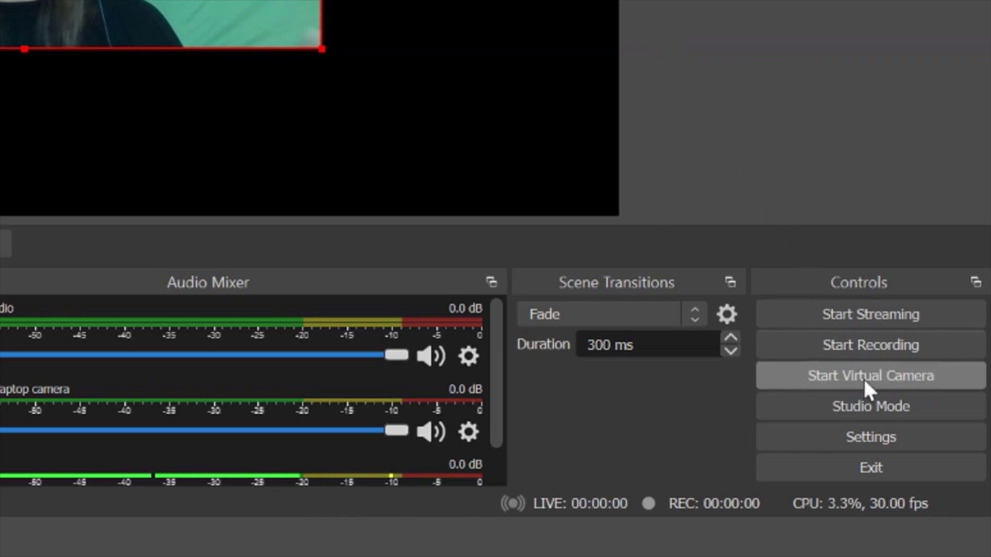
In Video settings, set both base canvas and output resolution to 1280x720, then apply and close.
click(888, 442)
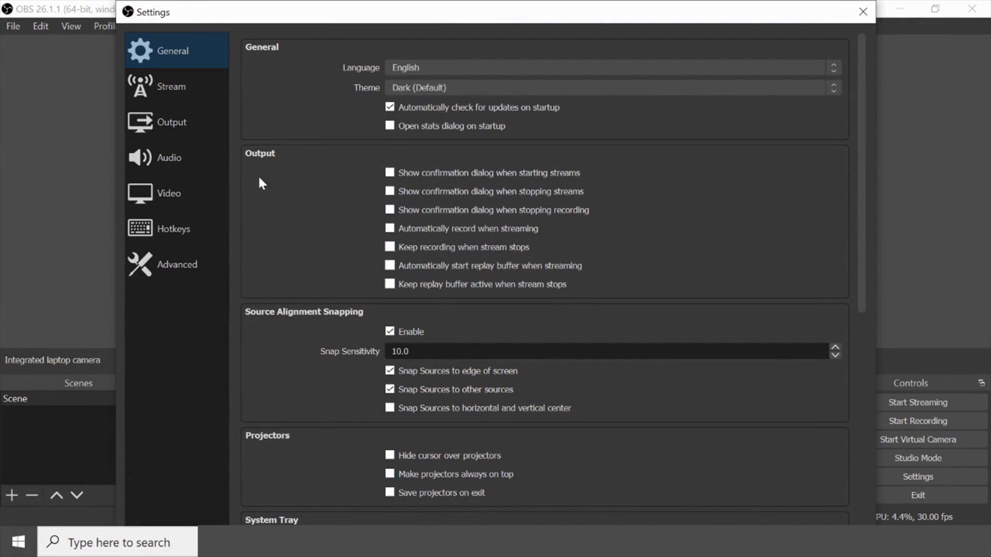
click(194, 192)
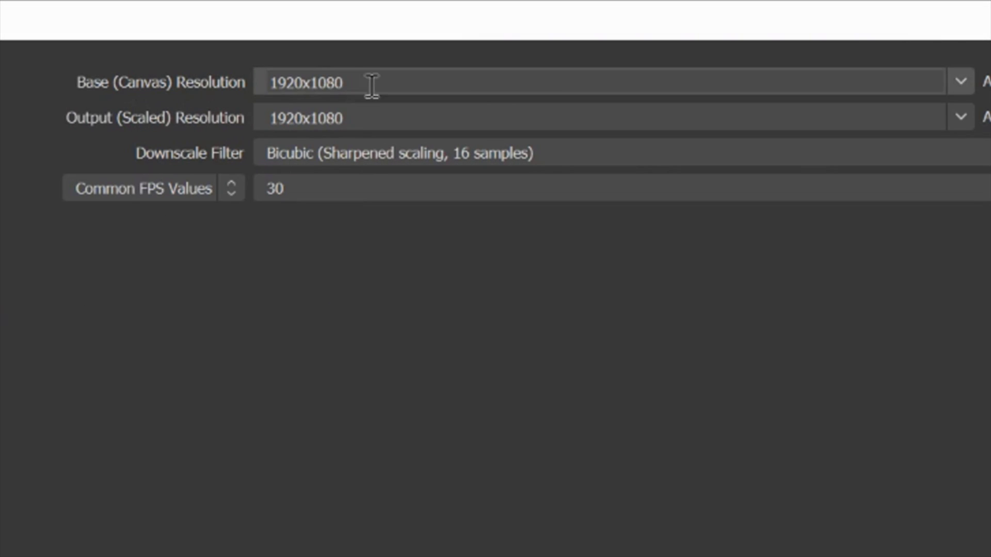
click(960, 83)
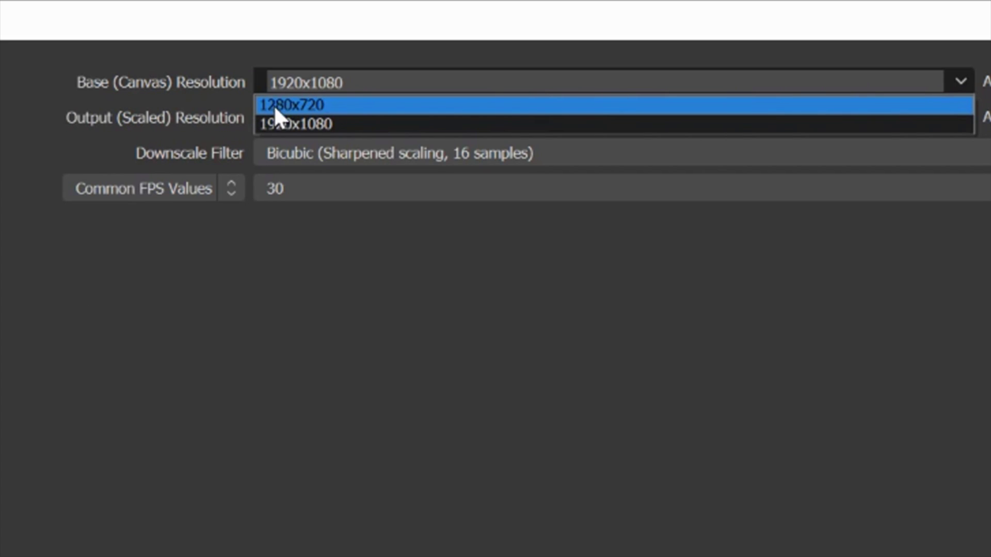
click(346, 103)
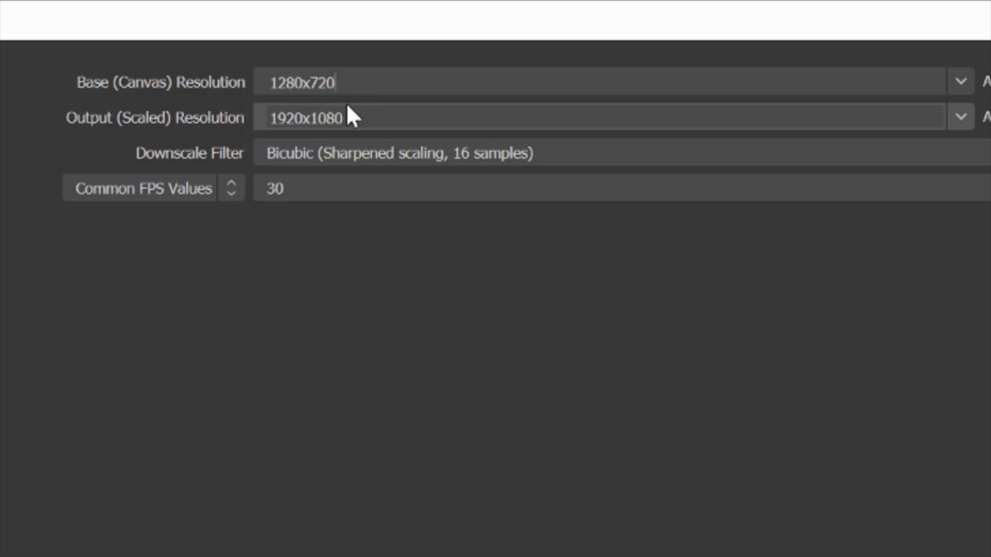
click(961, 117)
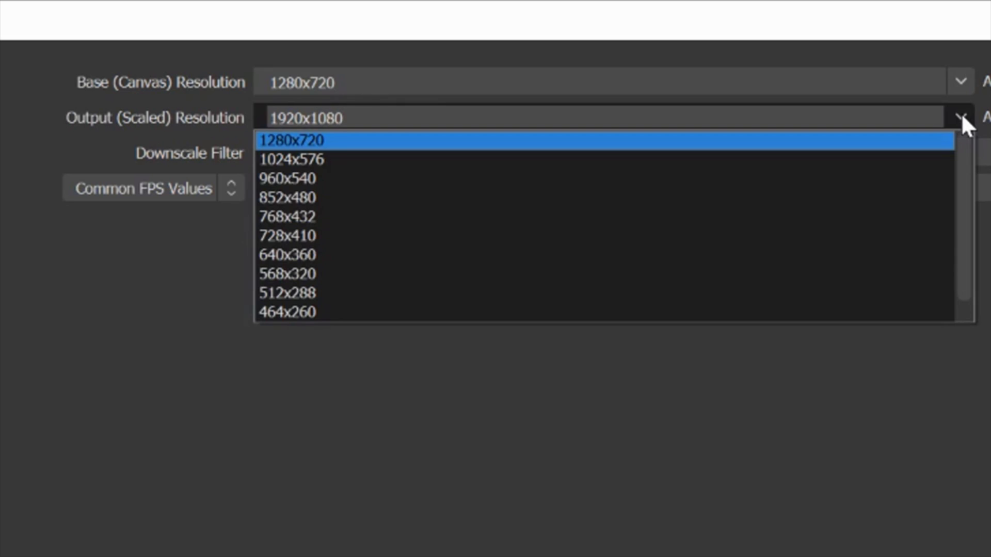
click(354, 143)
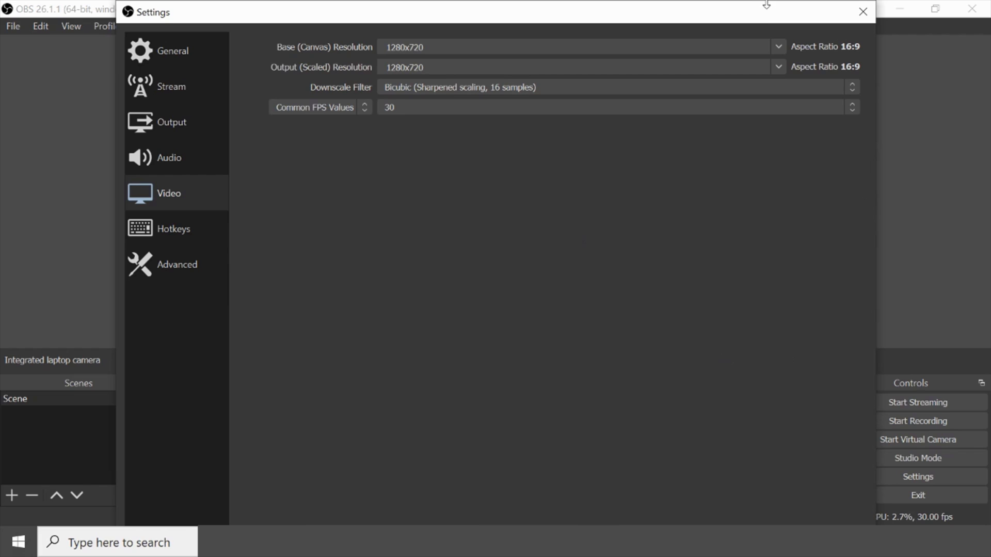
drag(767, 4, 734, 26)
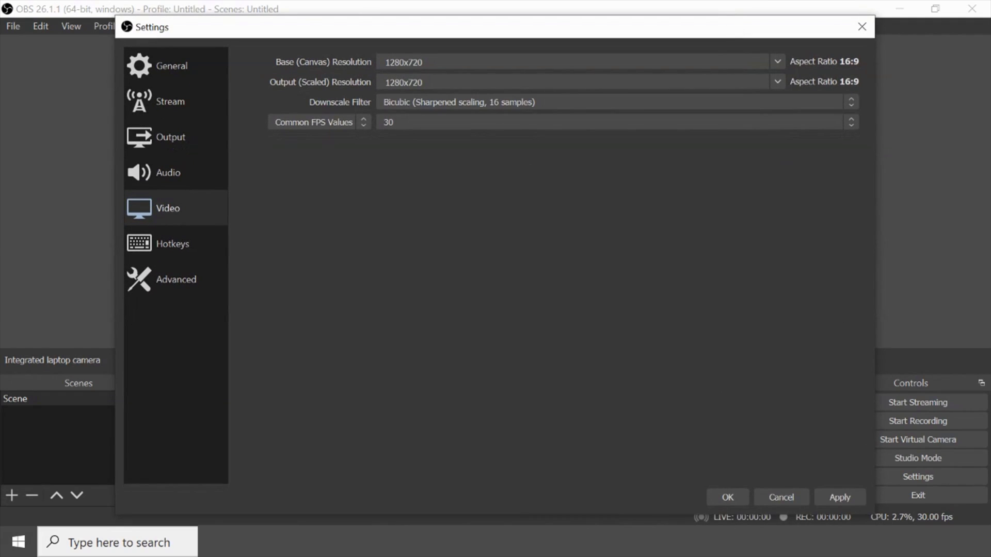
click(840, 497)
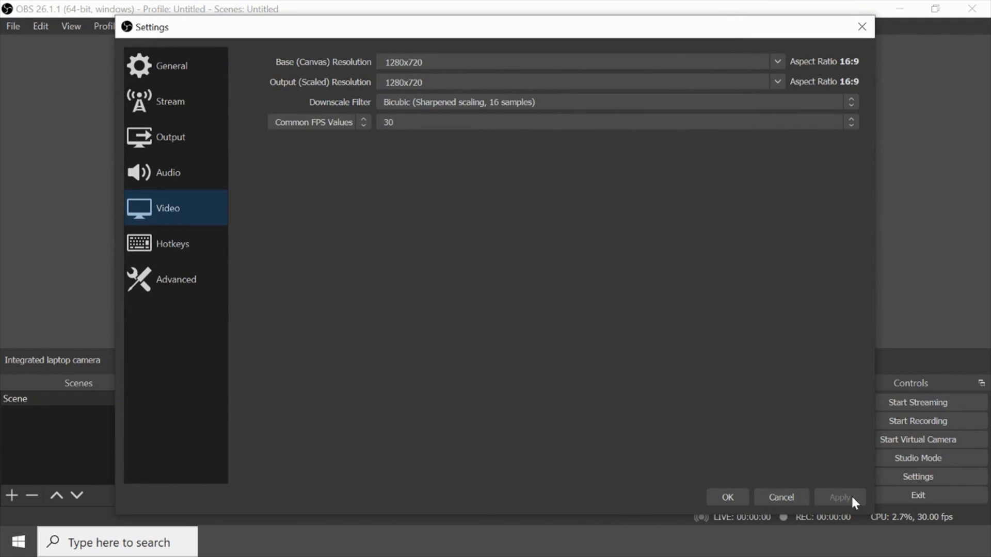
click(739, 496)
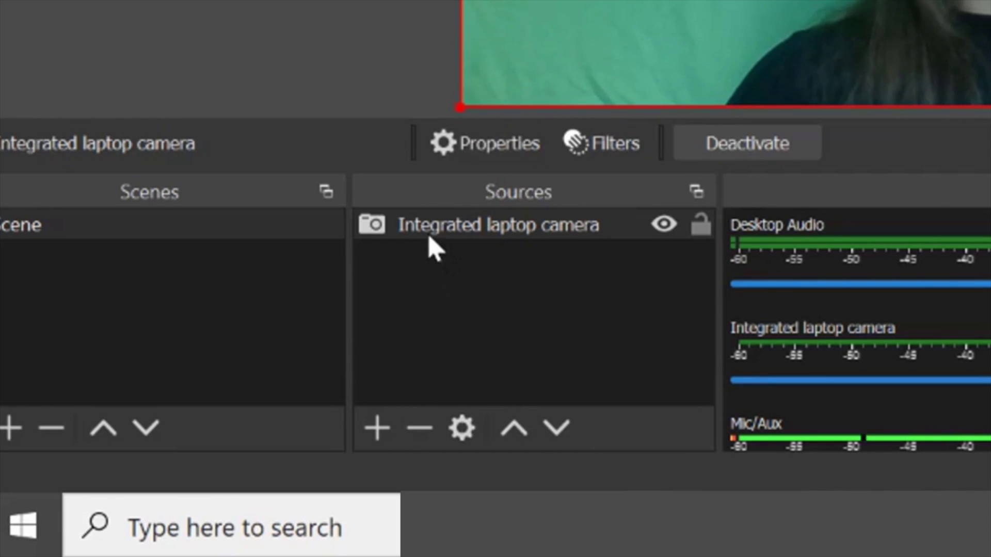
Open the laptop camera's filters and add a Crop/Pad effect filter named 'laptop on the desk'.
right_click(568, 240)
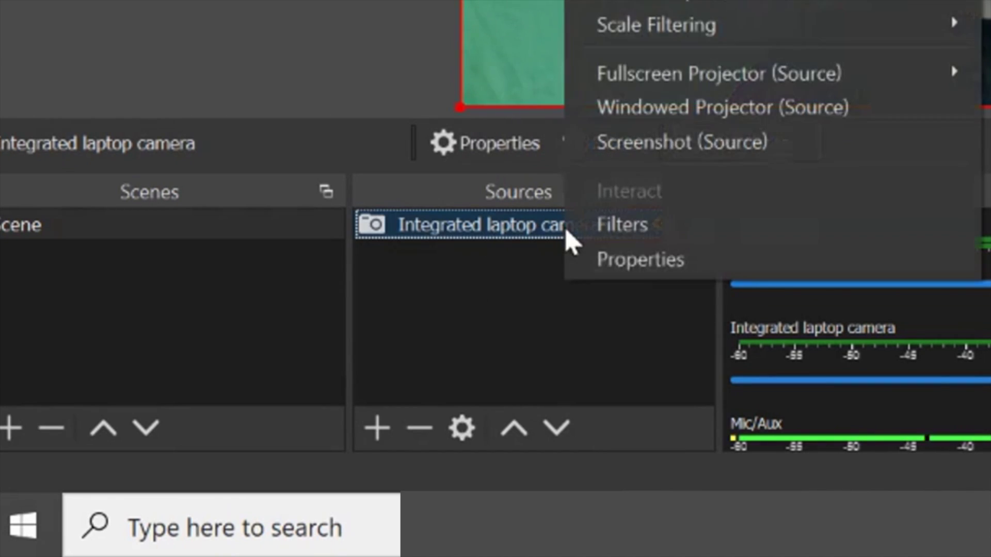
click(675, 238)
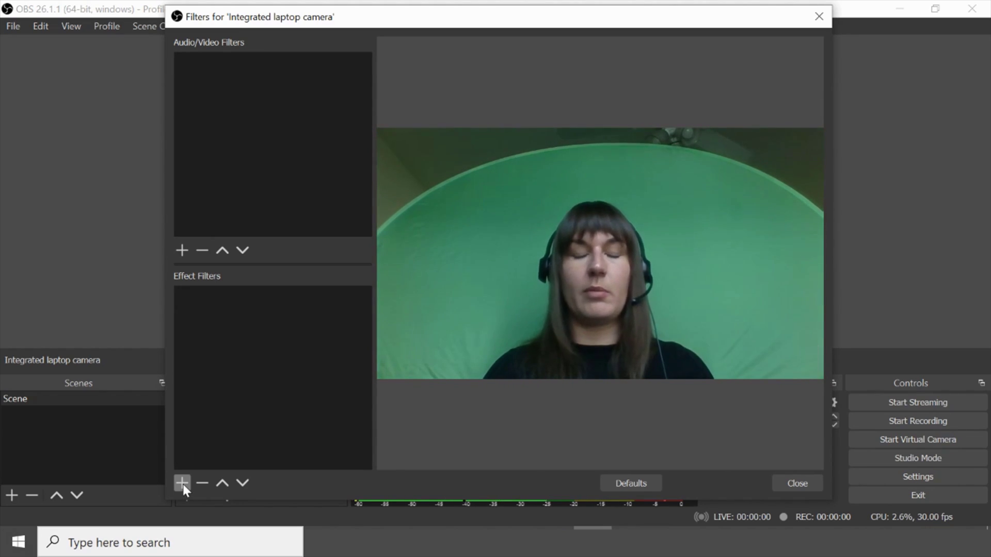
click(183, 483)
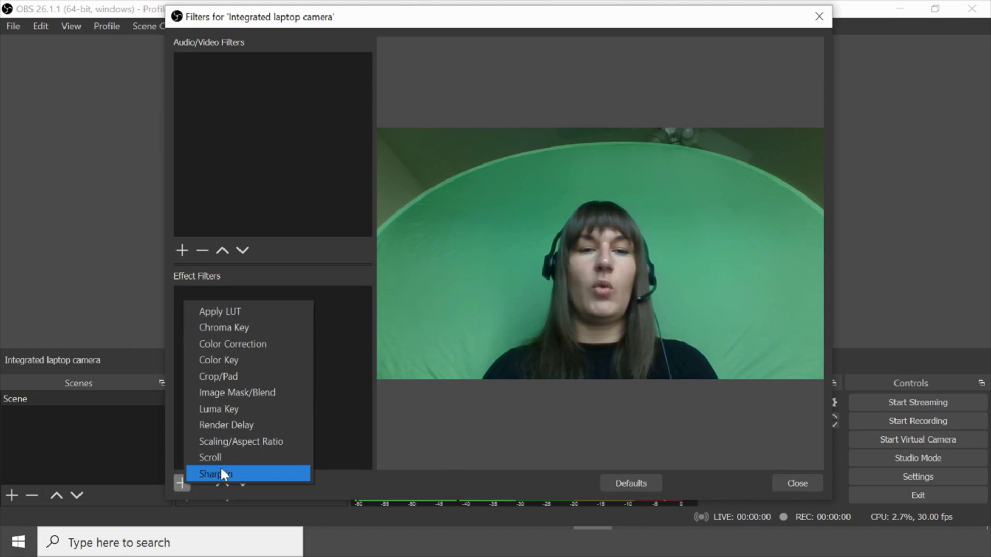
click(266, 379)
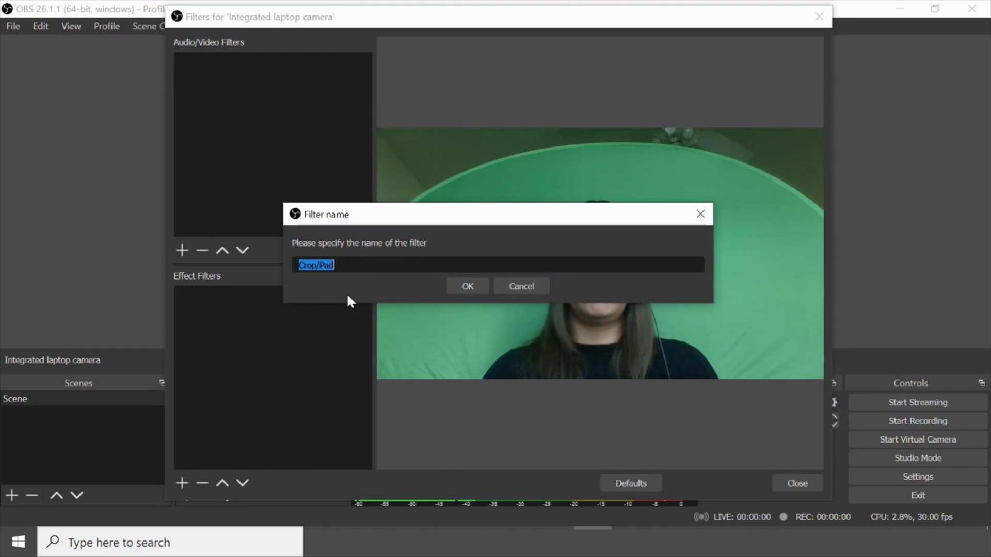
text(lapt)
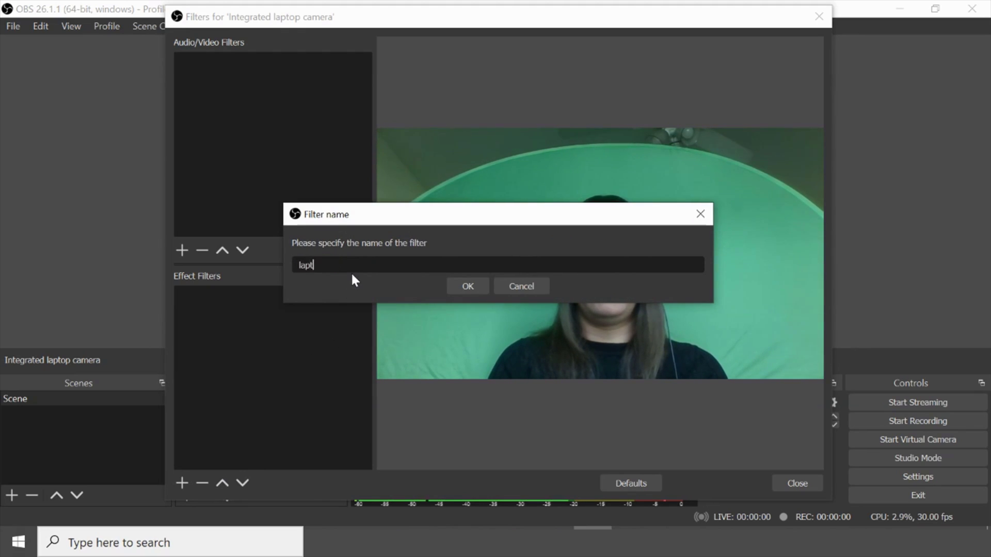
text(op cn the desk)
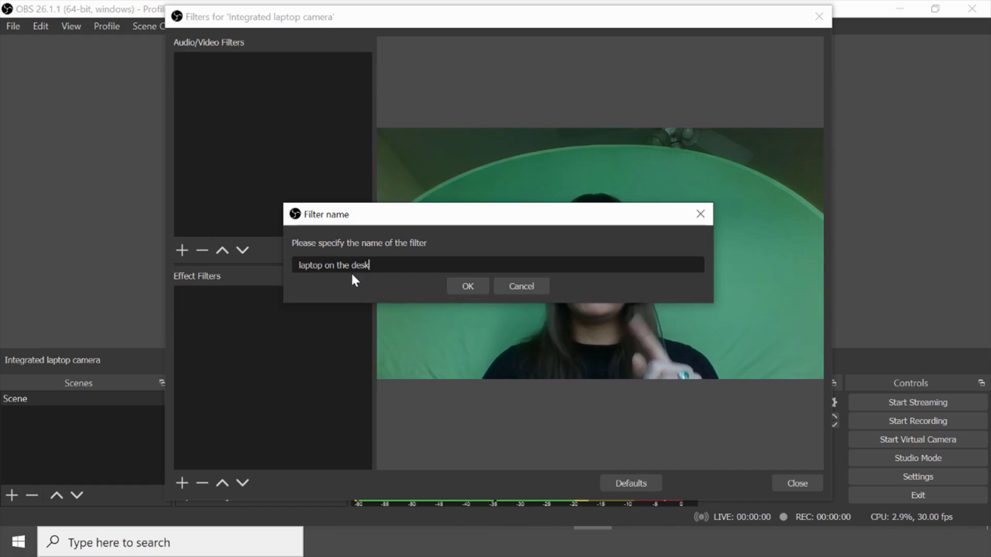
click(468, 290)
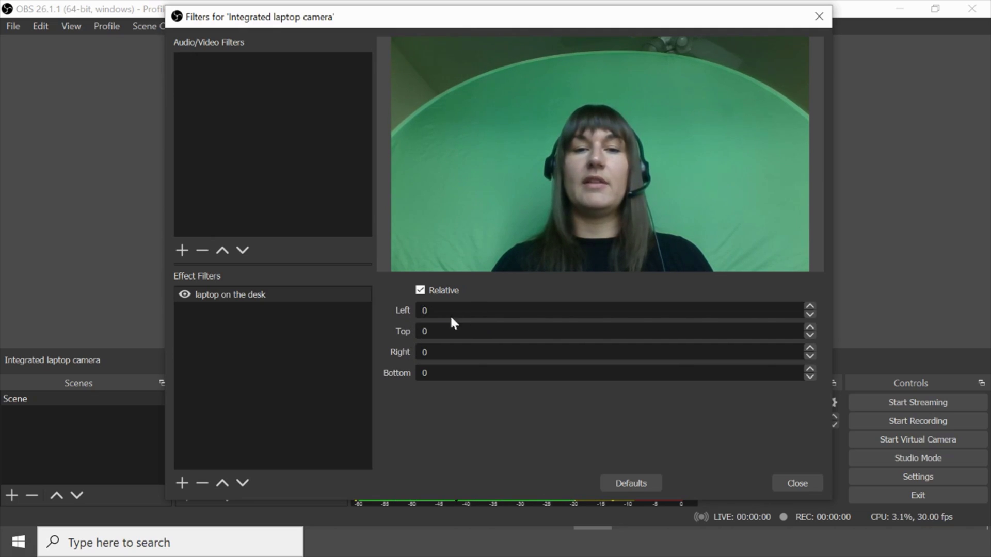
Set the Crop/Pad values to Left 100, Right 100 and Top 200, then close the filters window.
key(Delete)
text(100)
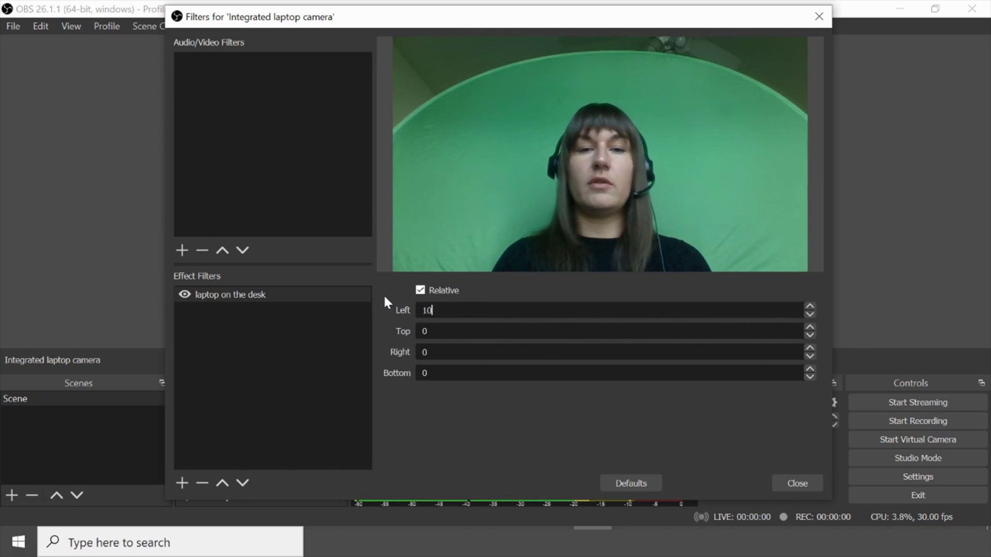
click(451, 352)
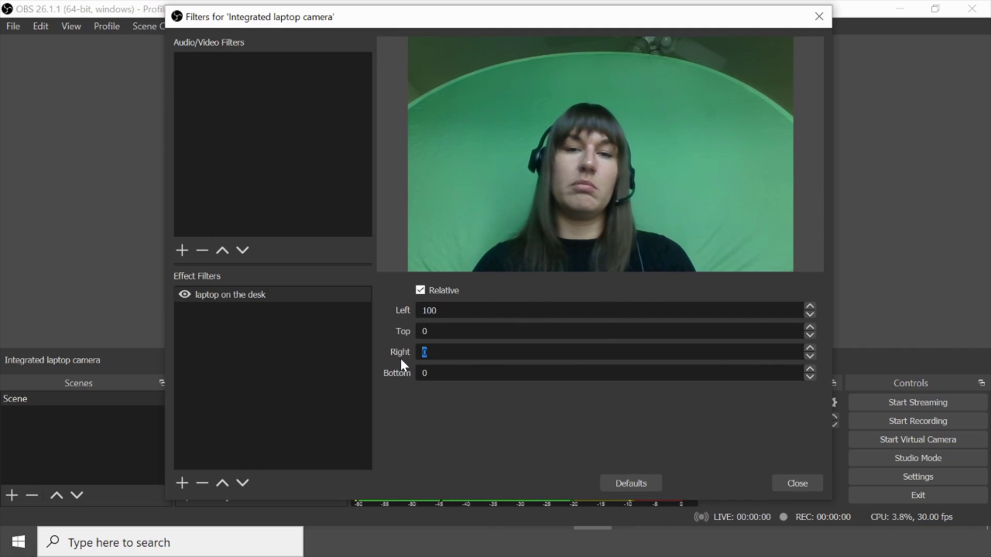
text(100)
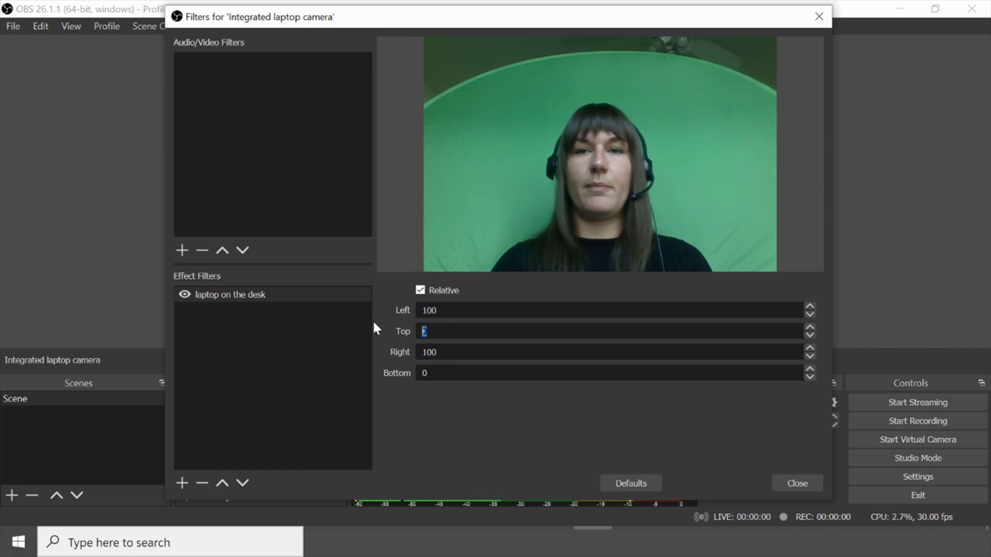
text(1)
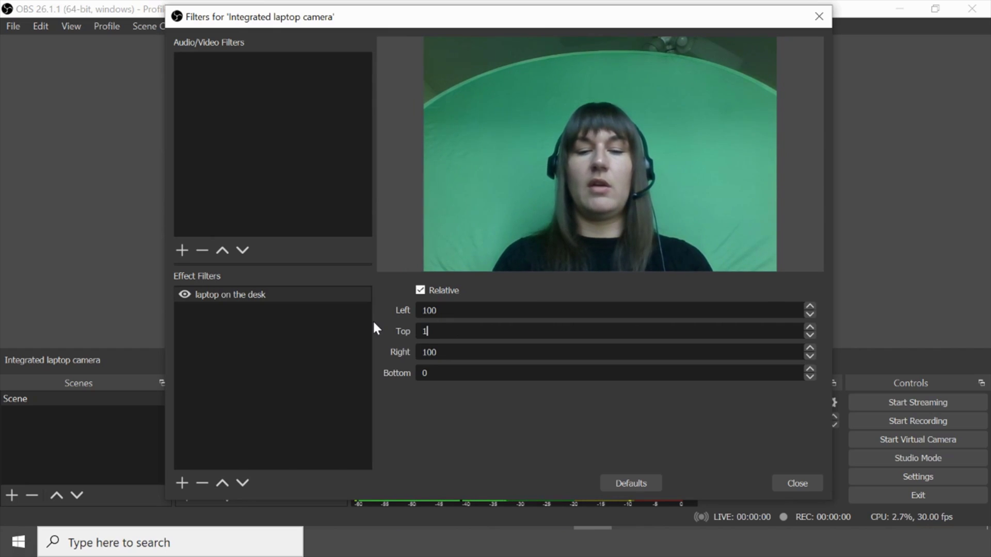
text(50)
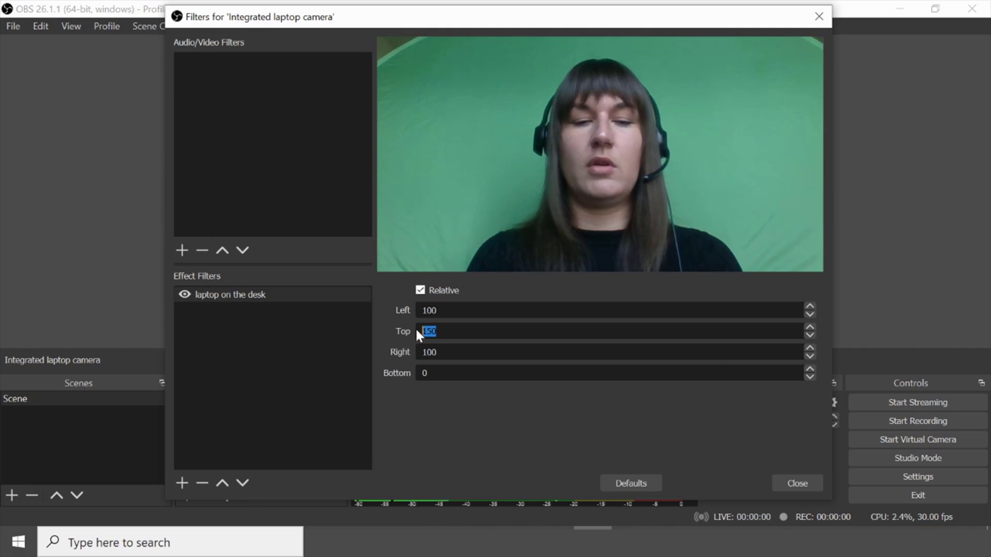
text(200)
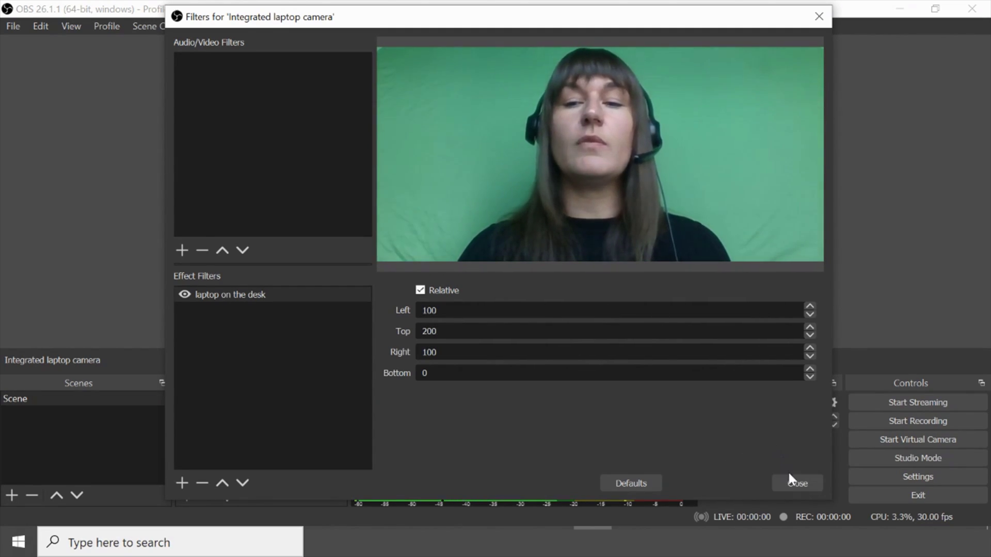
click(814, 483)
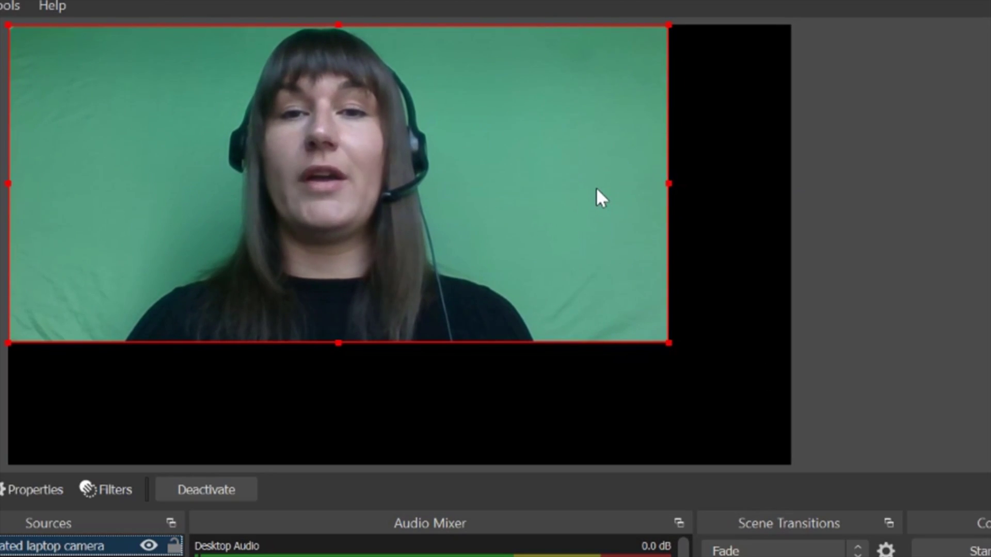
Apply Transform > Fit to screen to the cropped camera in the preview.
right_click(598, 191)
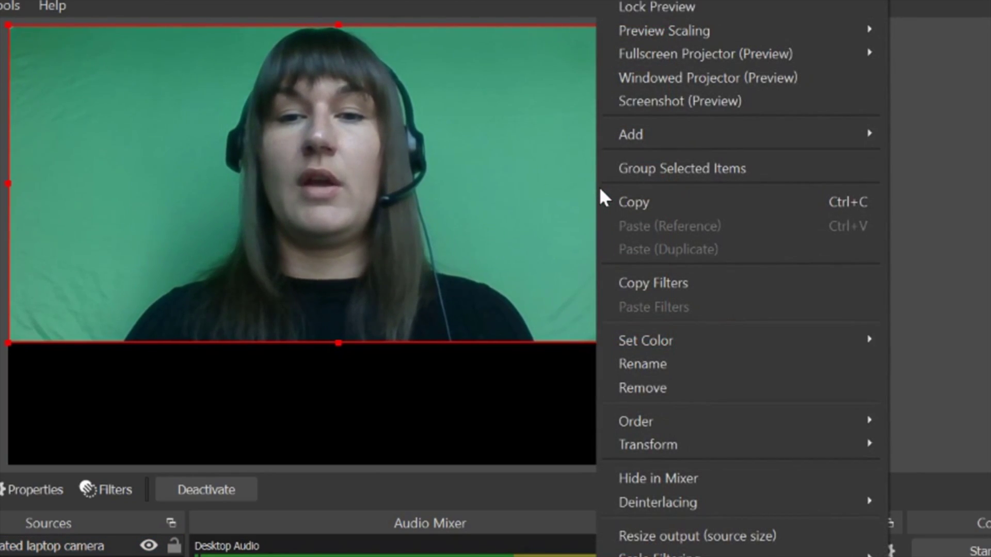
mouse_move(734, 440)
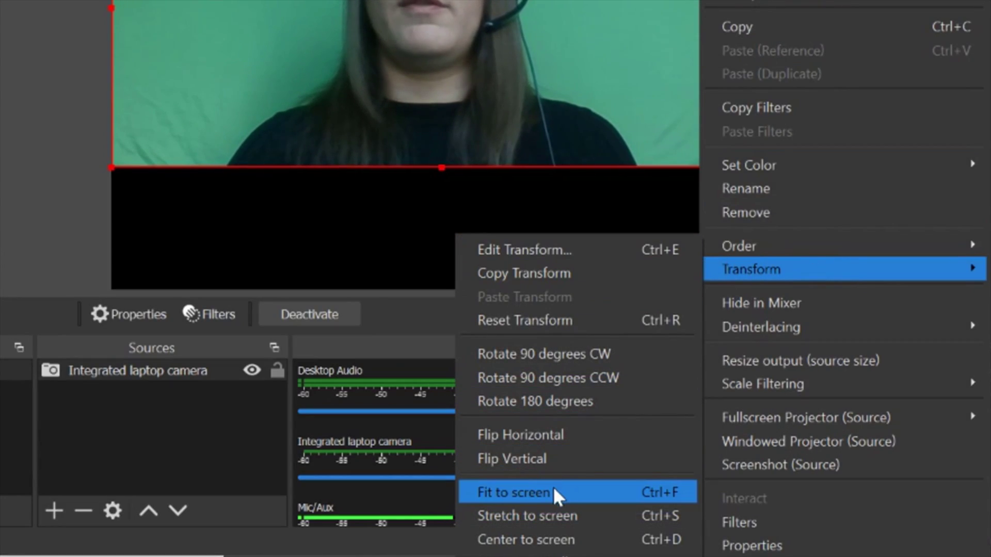
click(554, 487)
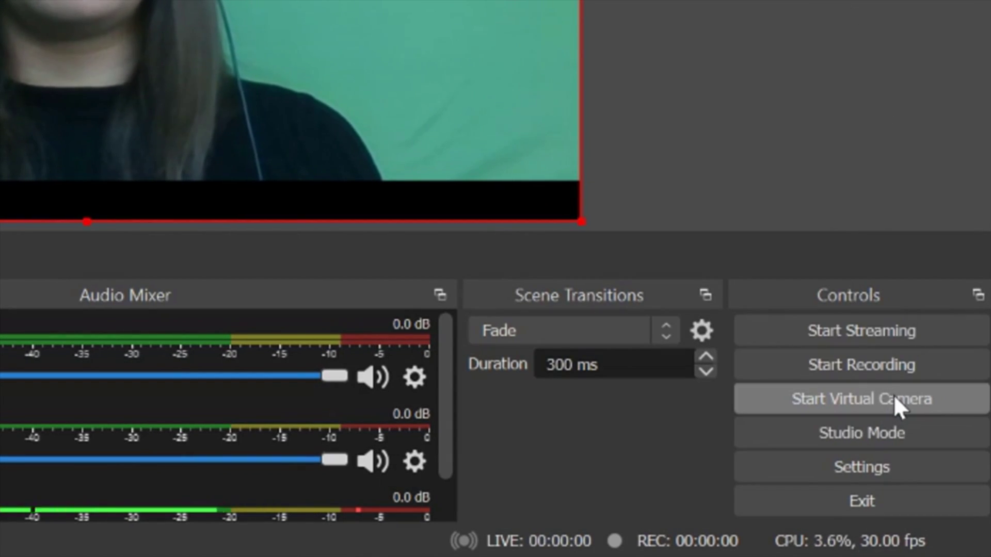
Start the virtual camera from the Controls panel.
click(893, 397)
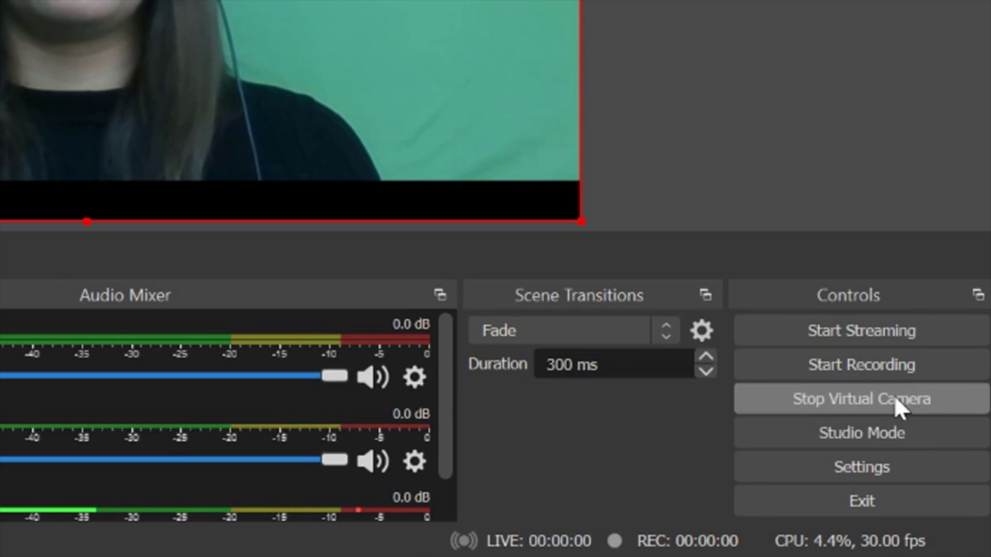